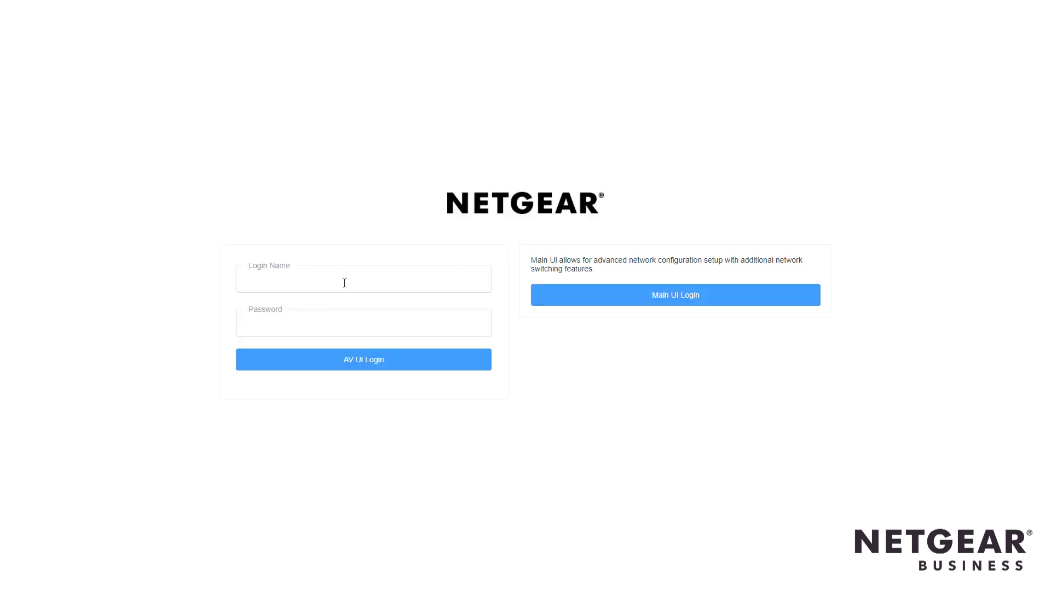
# Sign in to the switch's AV UI with the saved login credentials.
pyautogui.click(342, 281)
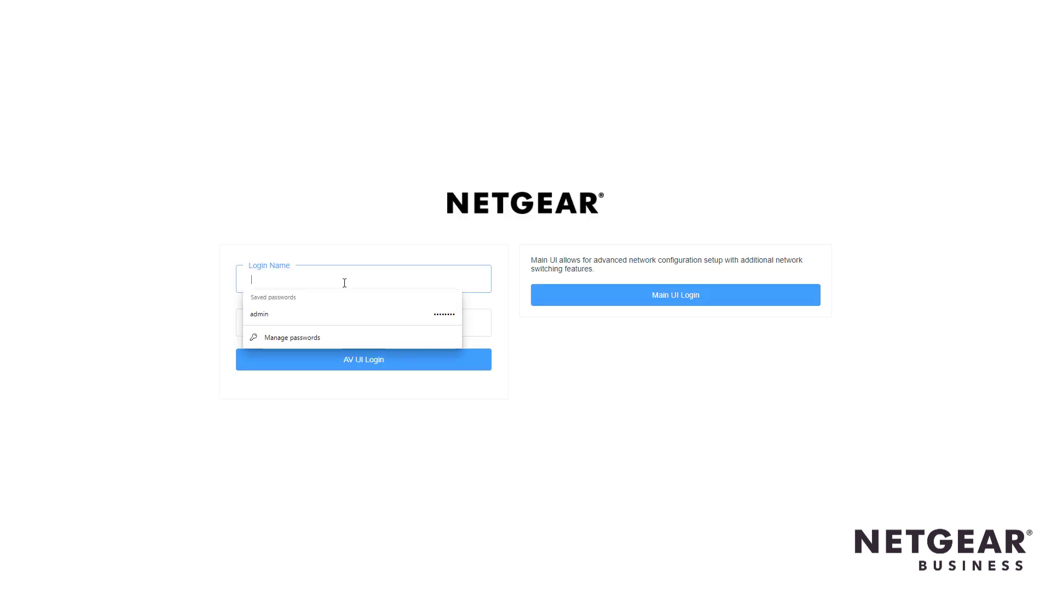
pyautogui.click(326, 315)
pyautogui.click(351, 361)
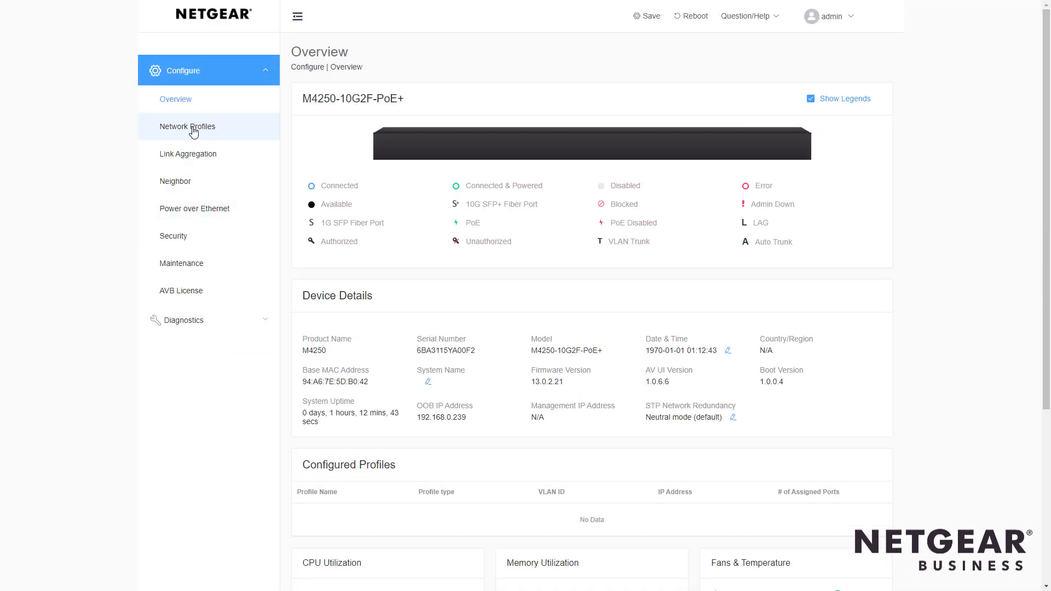
# Go to Network Profiles and start a new profile from the Video template.
pyautogui.click(194, 132)
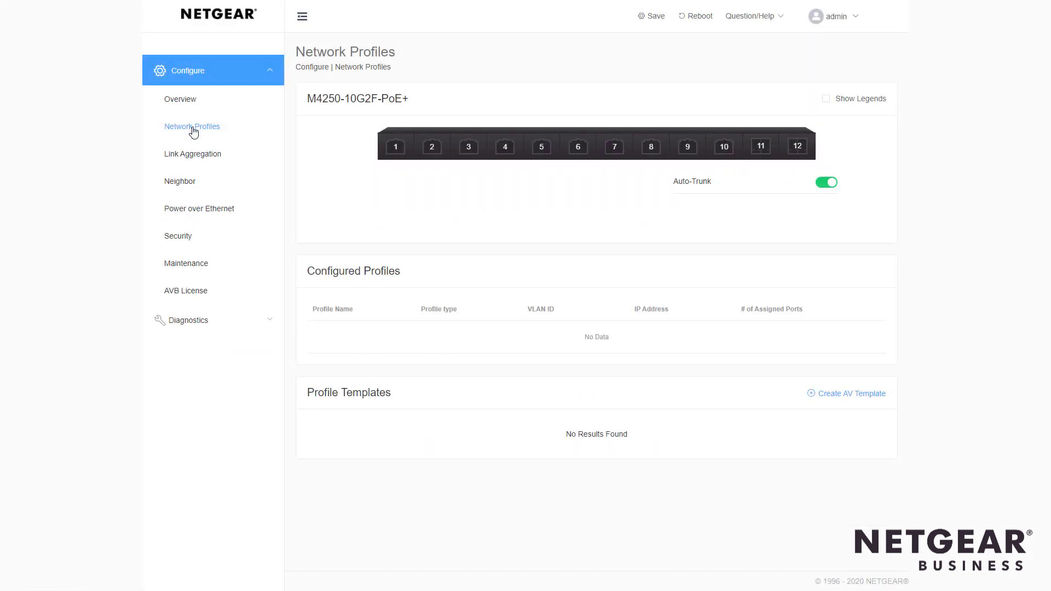
pyautogui.scroll(-3, 420, 386)
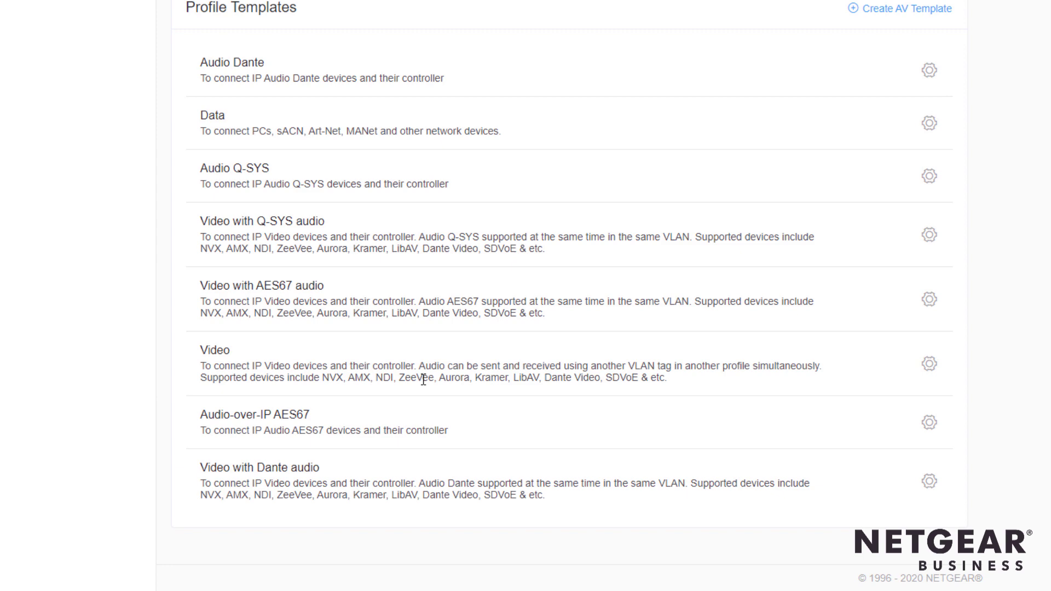
pyautogui.moveTo(436, 380); pyautogui.dragTo(476, 380)
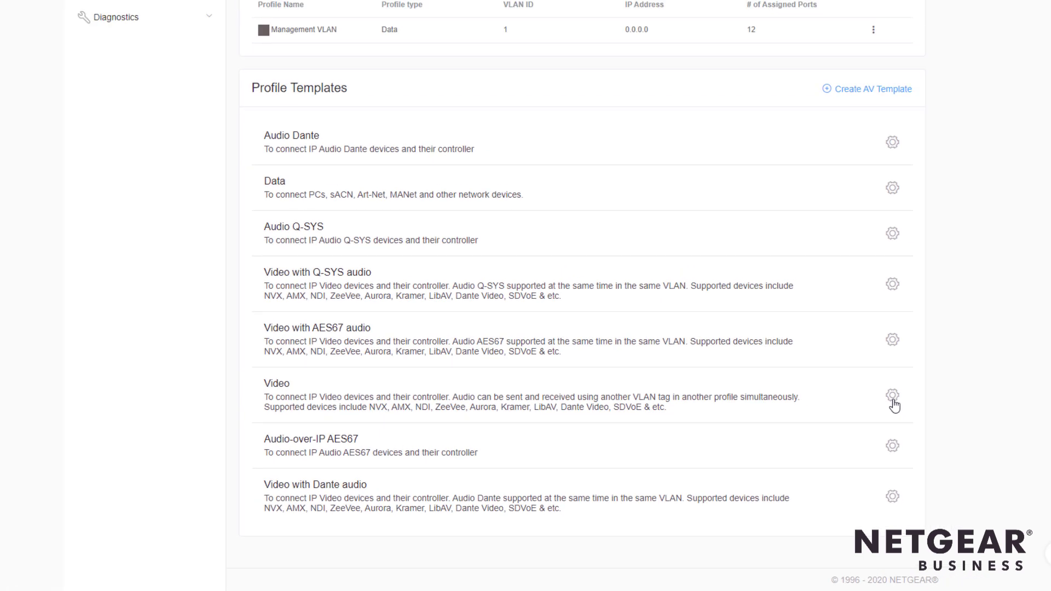
pyautogui.click(931, 366)
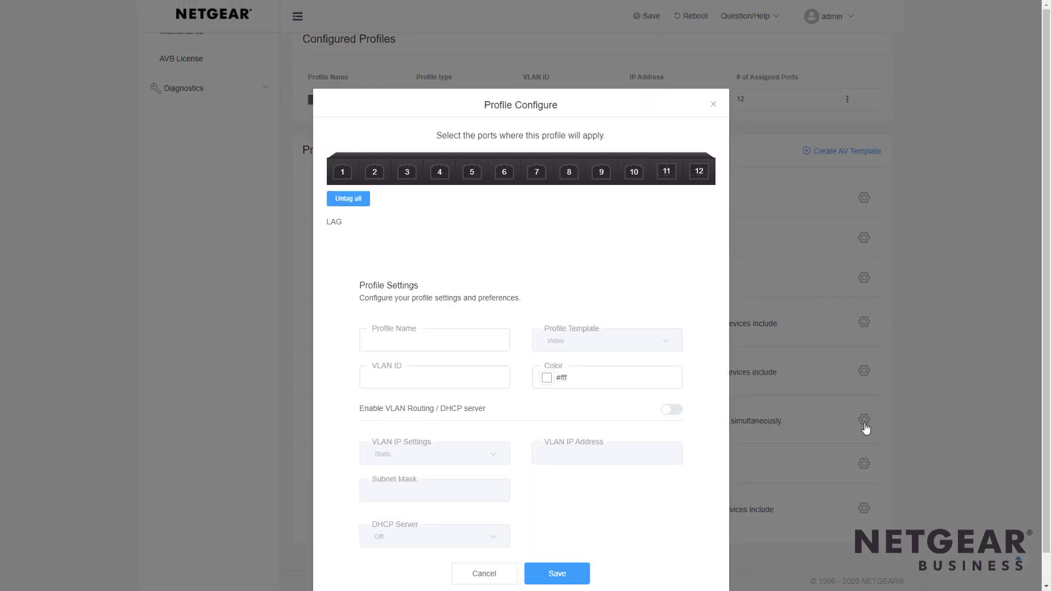
# Select switch ports 1, 2, 3 and 4 for the new profile.
pyautogui.click(336, 175)
pyautogui.click(373, 175)
pyautogui.click(406, 174)
pyautogui.click(448, 179)
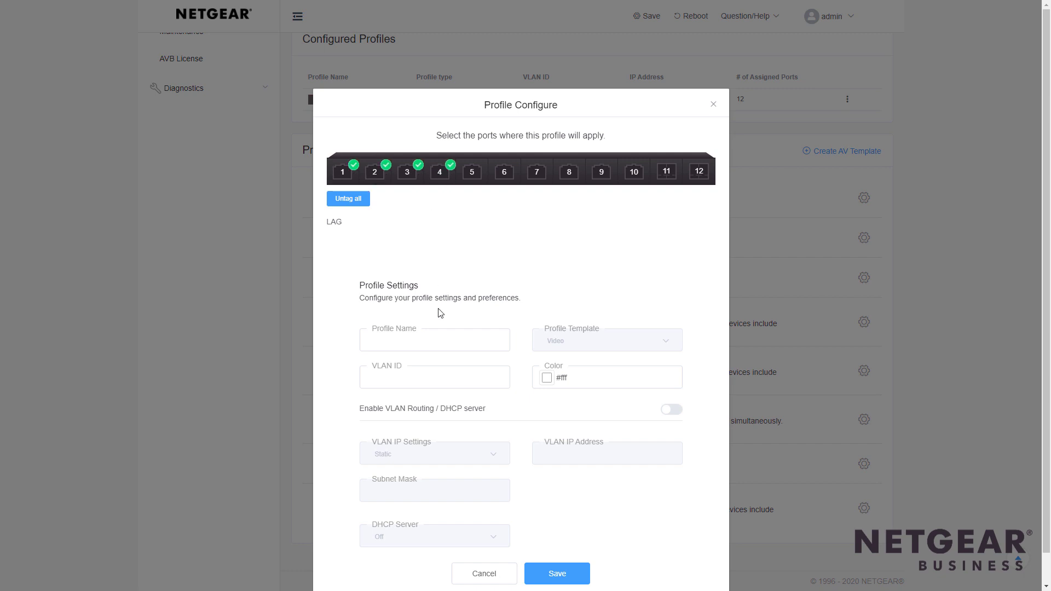
# Enter 'Aurora' as the profile name and 10 as the VLAN ID.
pyautogui.click(444, 348)
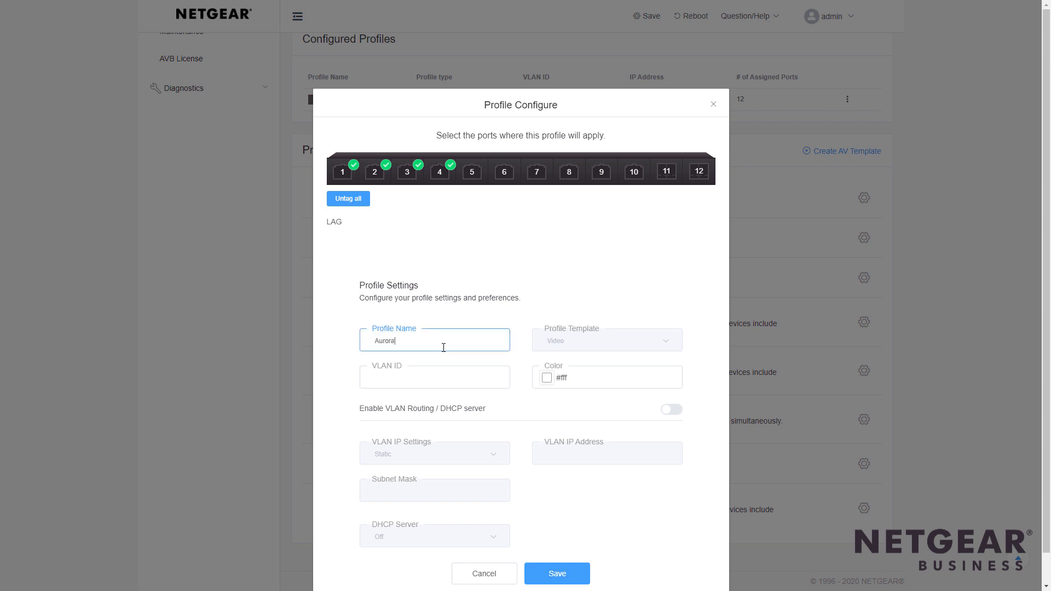
pyautogui.click(435, 377)
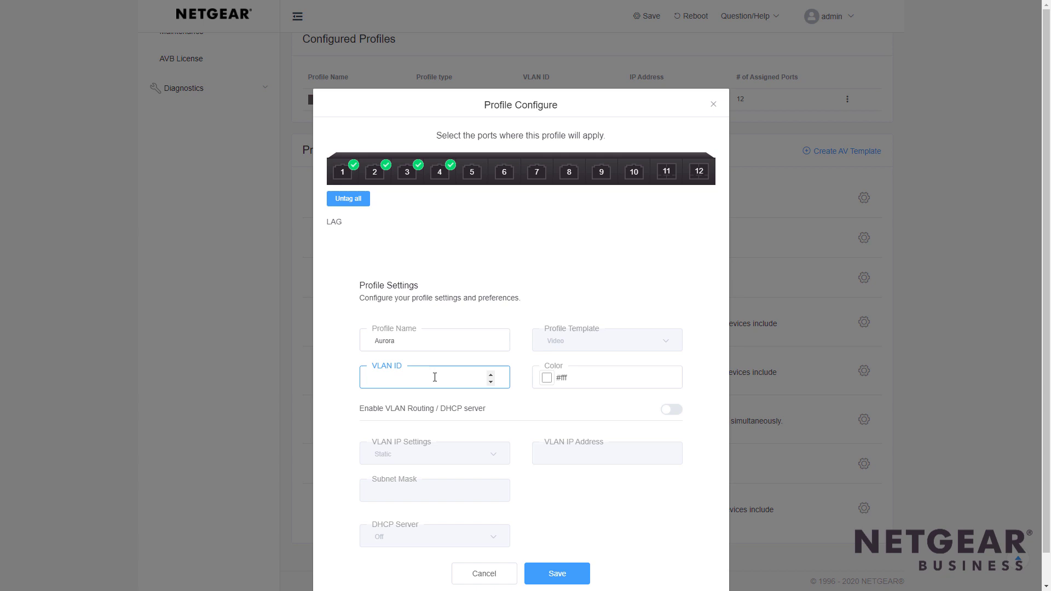
pyautogui.write('10')
# Set the profile colour to dark brown #442C0A in the colour picker.
pyautogui.click(546, 379)
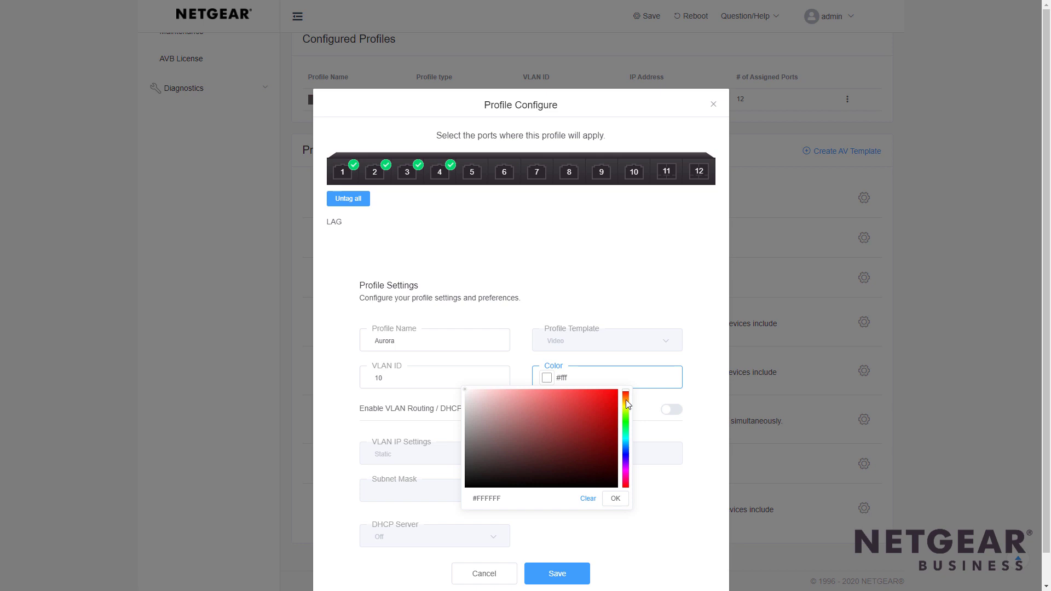
pyautogui.click(627, 400)
pyautogui.click(595, 462)
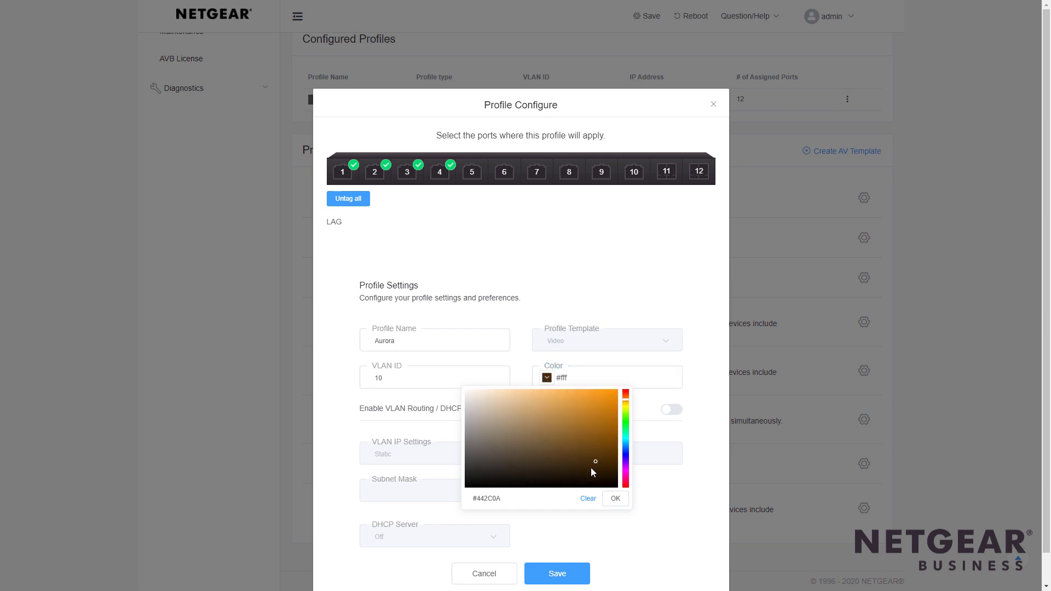
pyautogui.click(612, 499)
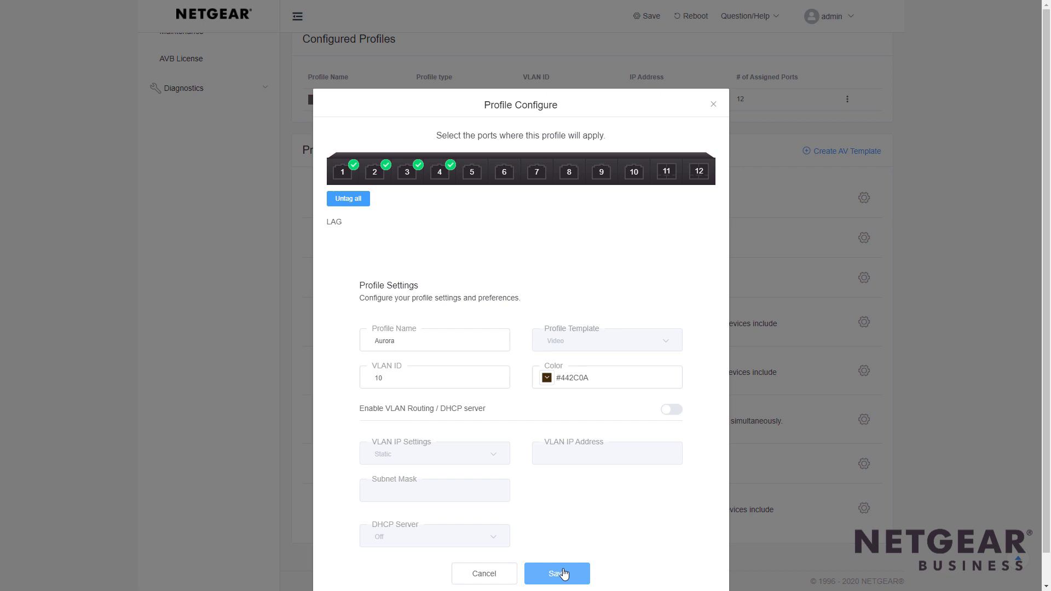
# Save the Aurora Video profile with VLAN 10 and ports 1–4.
pyautogui.click(563, 573)
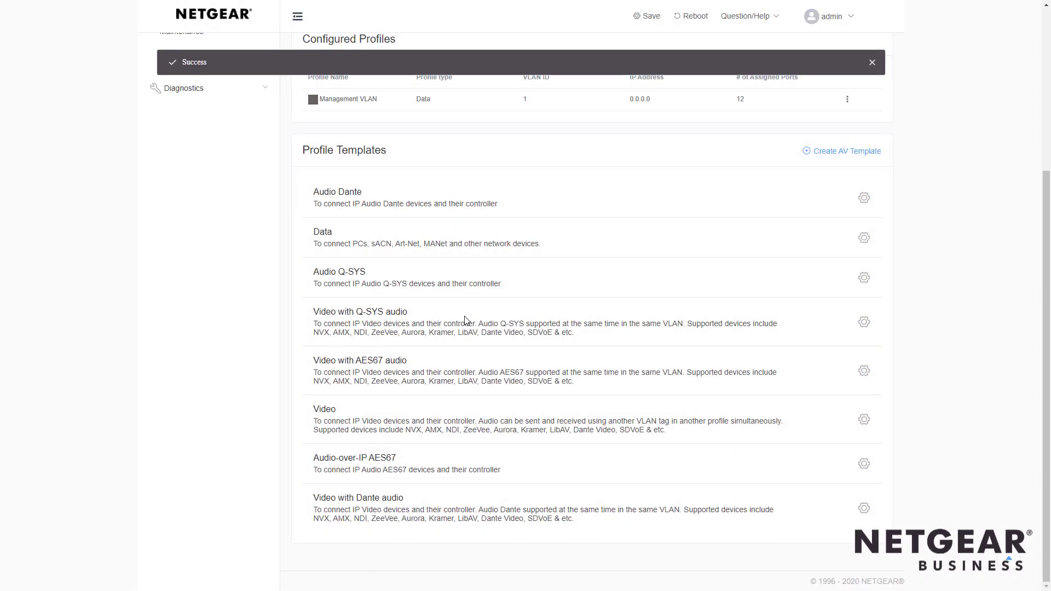
pyautogui.scroll(3, 466, 320)
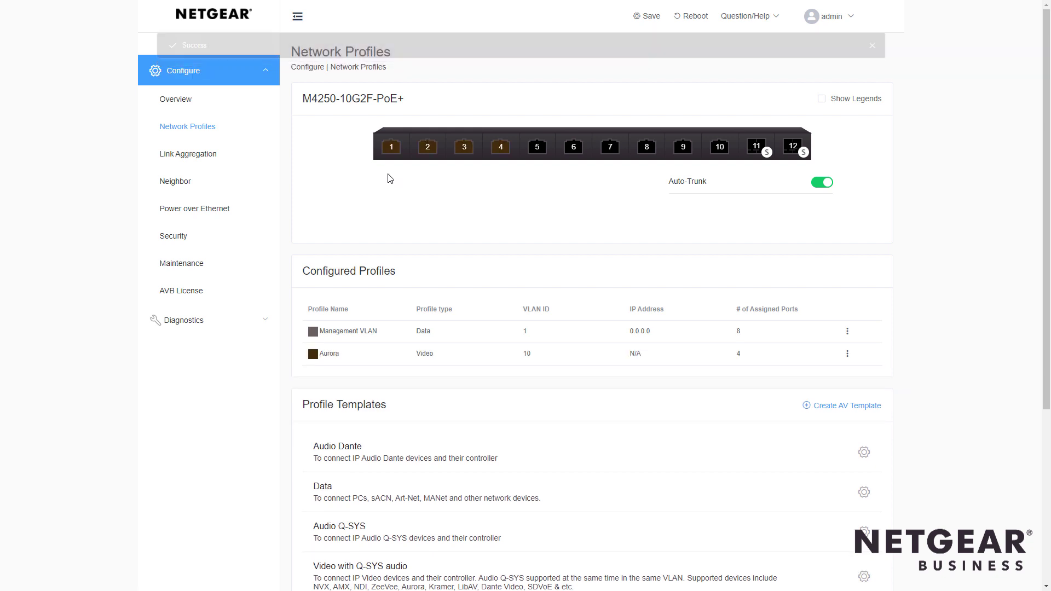